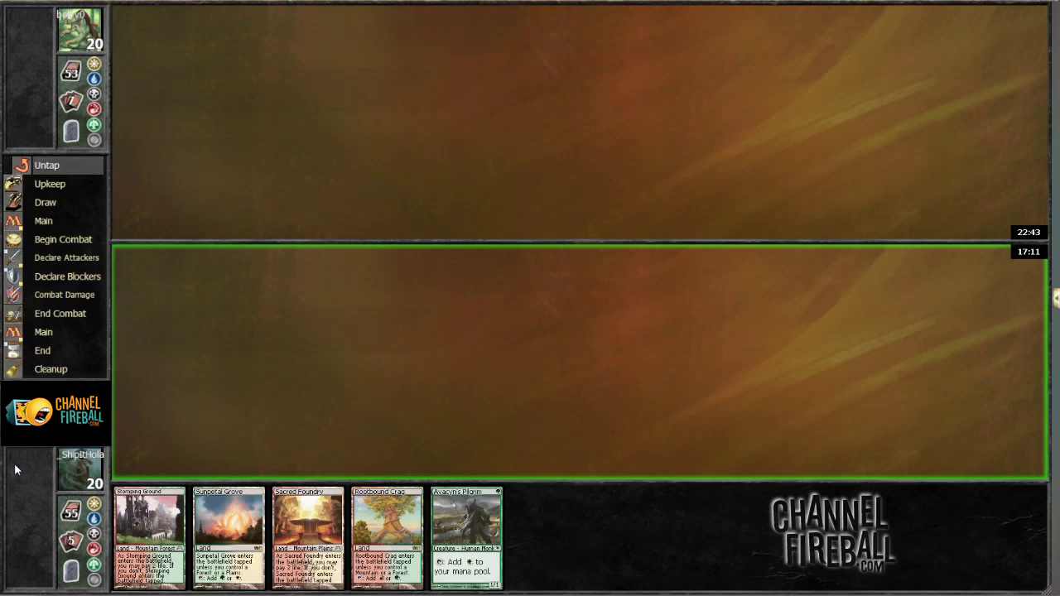
- Play Stomping Ground and cast Avacyn's Pilgrim, then play Sacred Foundry and cast Voice of Resurgence
double_click(148, 514)
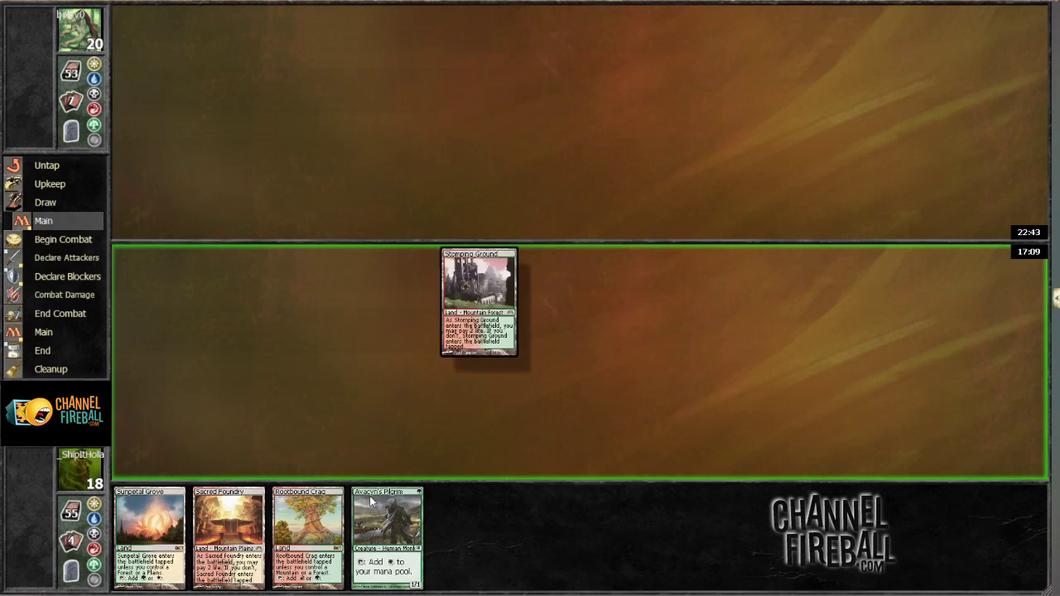
left_click(159, 414)
left_click(191, 447)
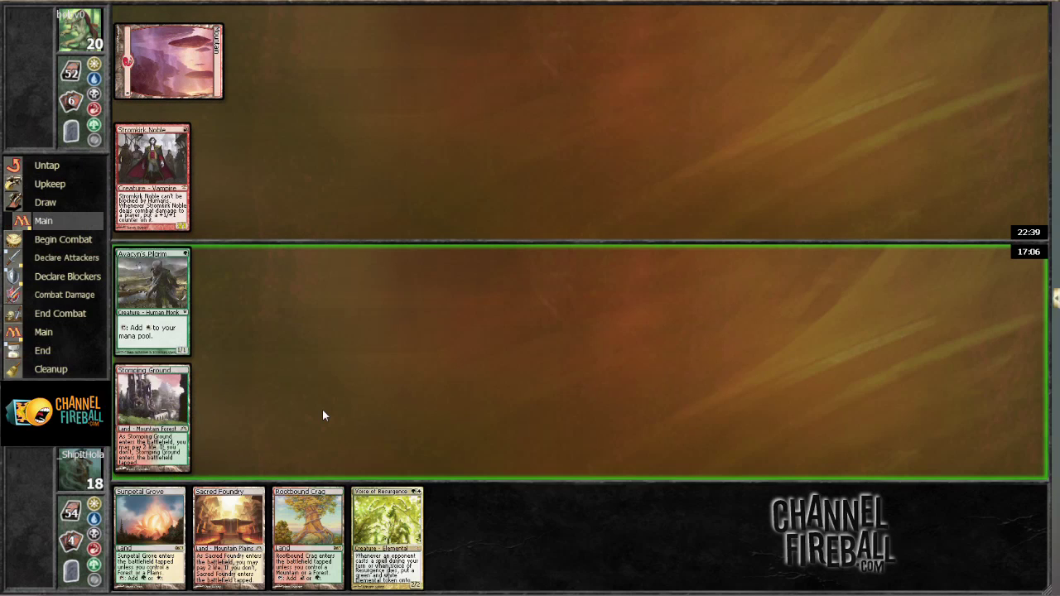
double_click(227, 521)
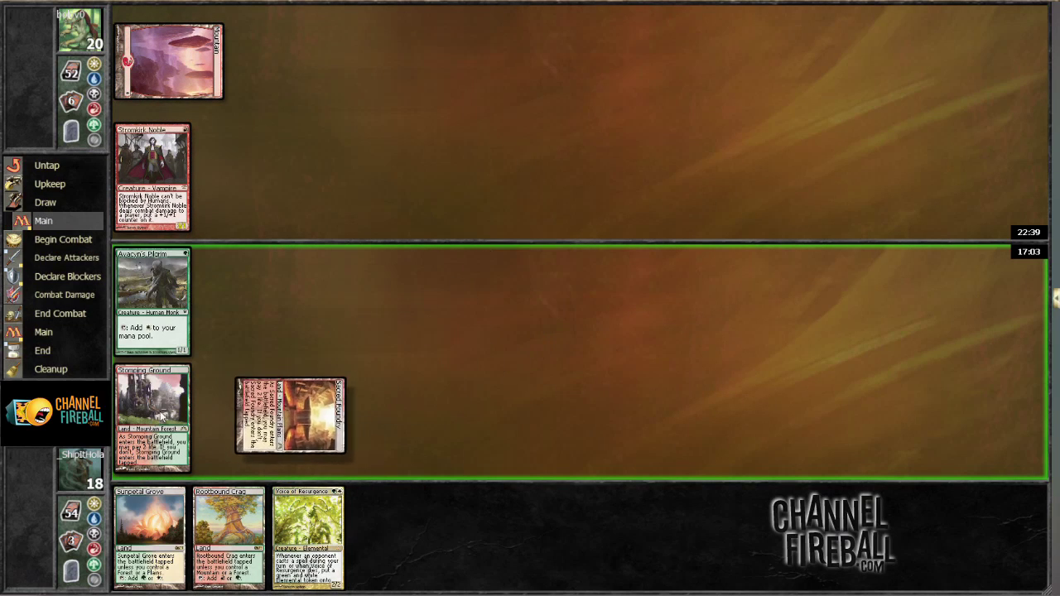
left_click(182, 452)
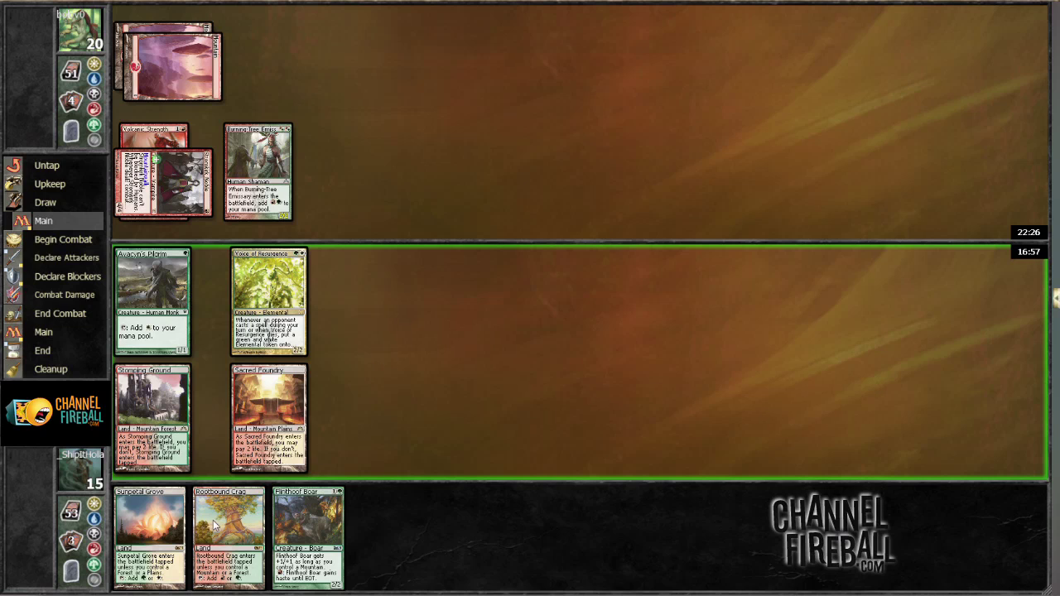
- Play Sunpetal Grove, cast Flinthoof Boar with its mana, and declare Voice of Resurgence attacking
double_click(180, 526)
left_click(385, 418)
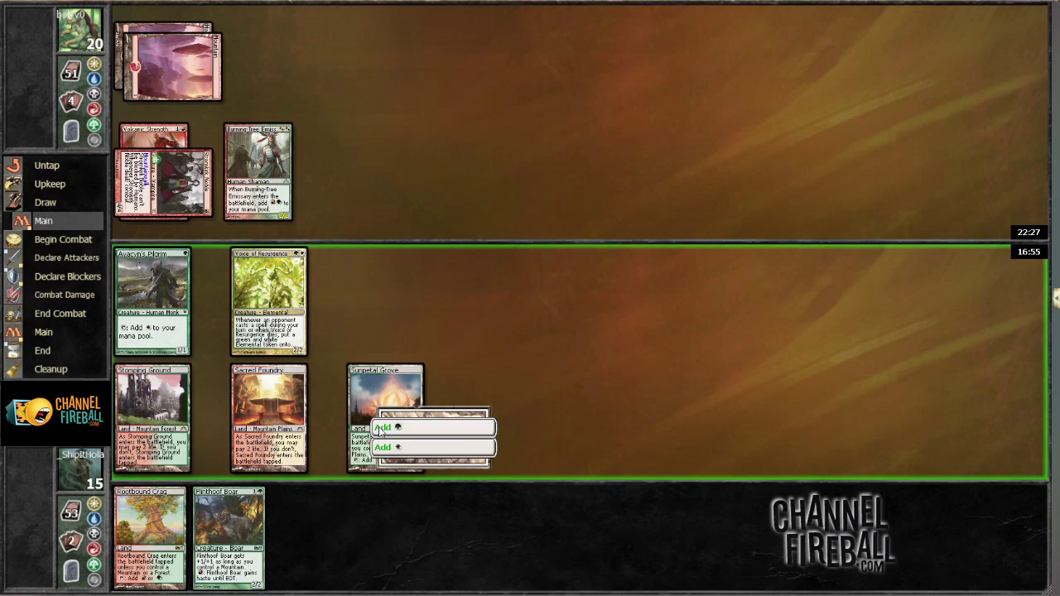
left_click(308, 447)
left_click(248, 265)
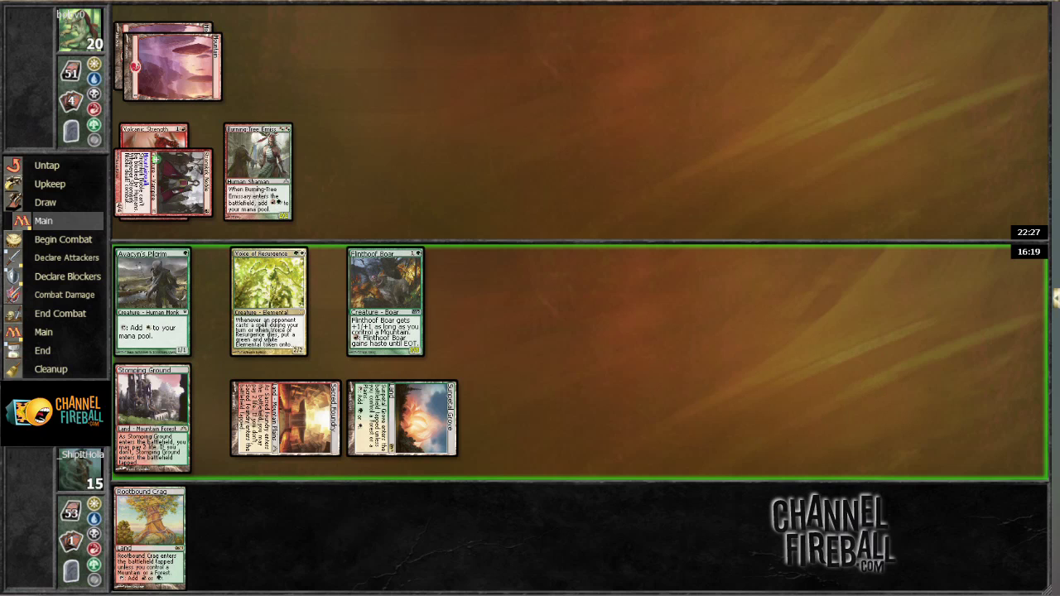
left_click(271, 313)
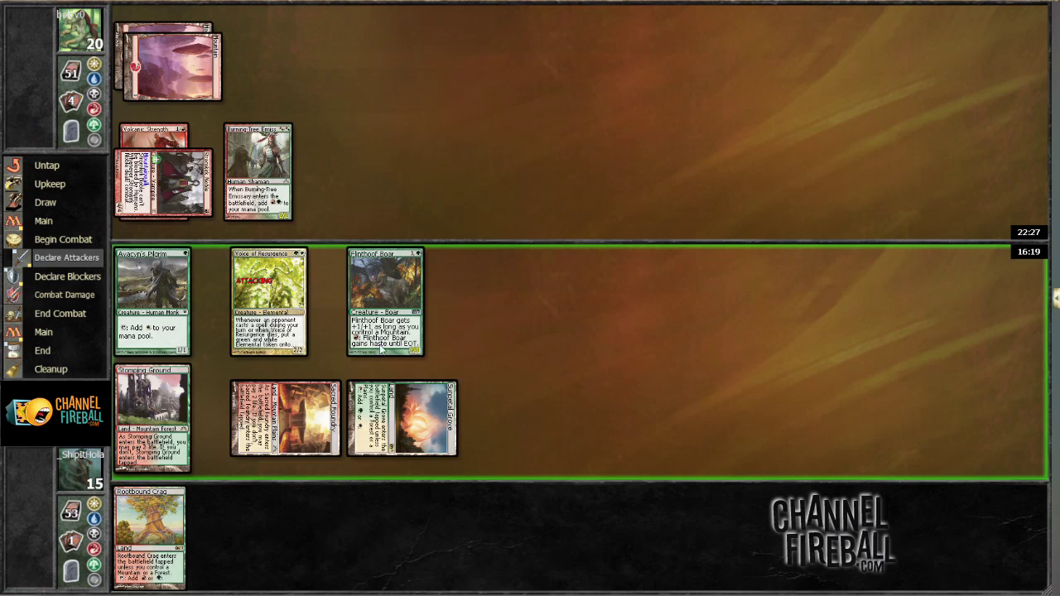
- Confirm Voice of Resurgence's attack and move on to blocks
key("Return")
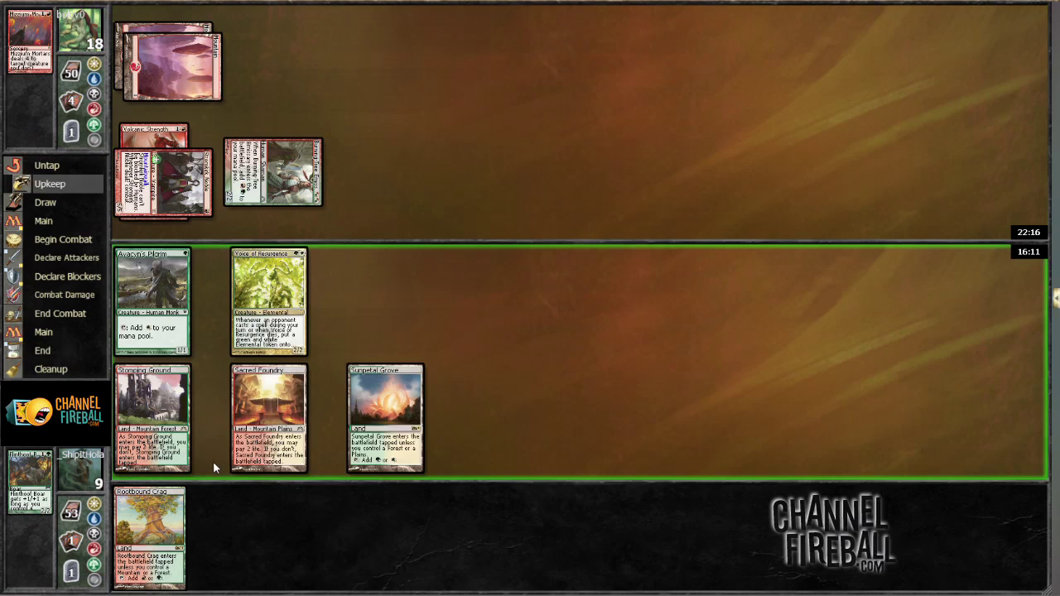
- Tap Sacred Foundry and another land to cast Unflinching Courage onto Voice of Resurgence
left_click(202, 395)
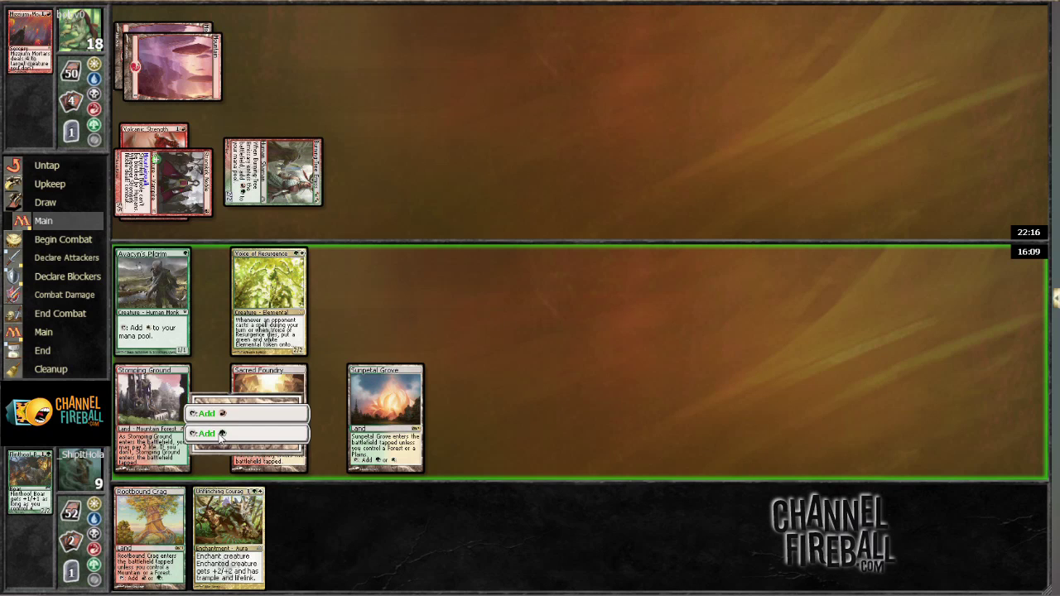
left_click(221, 433)
left_click(268, 414)
left_click(335, 436)
left_click(385, 414)
left_click(451, 453)
double_click(228, 529)
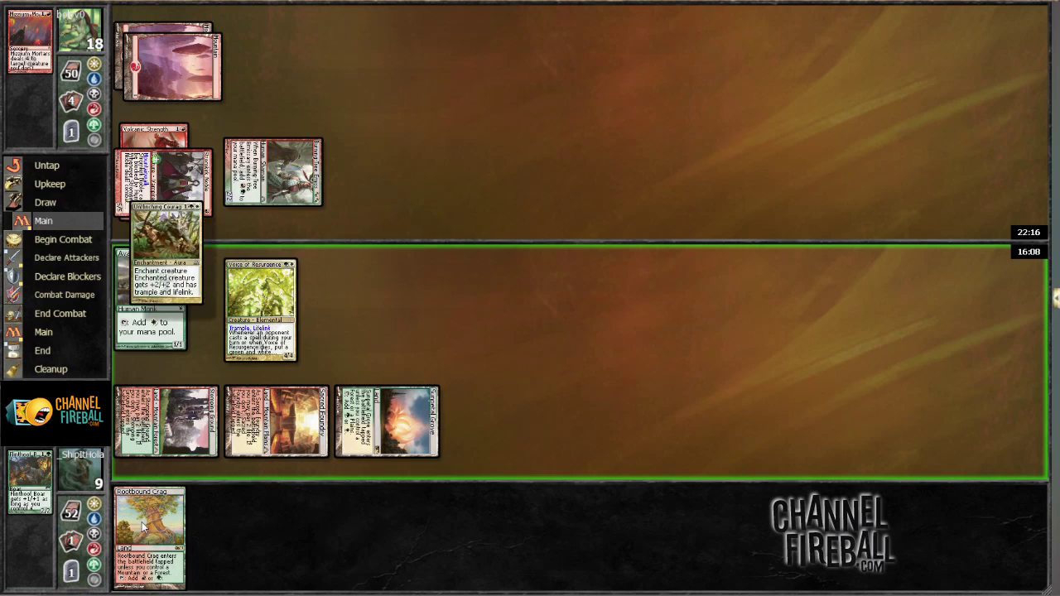
- Play Rootbound Crag, attack with Voice of Resurgence and a second creature, then end the turn
double_click(143, 524)
left_click(261, 311)
left_click(149, 298)
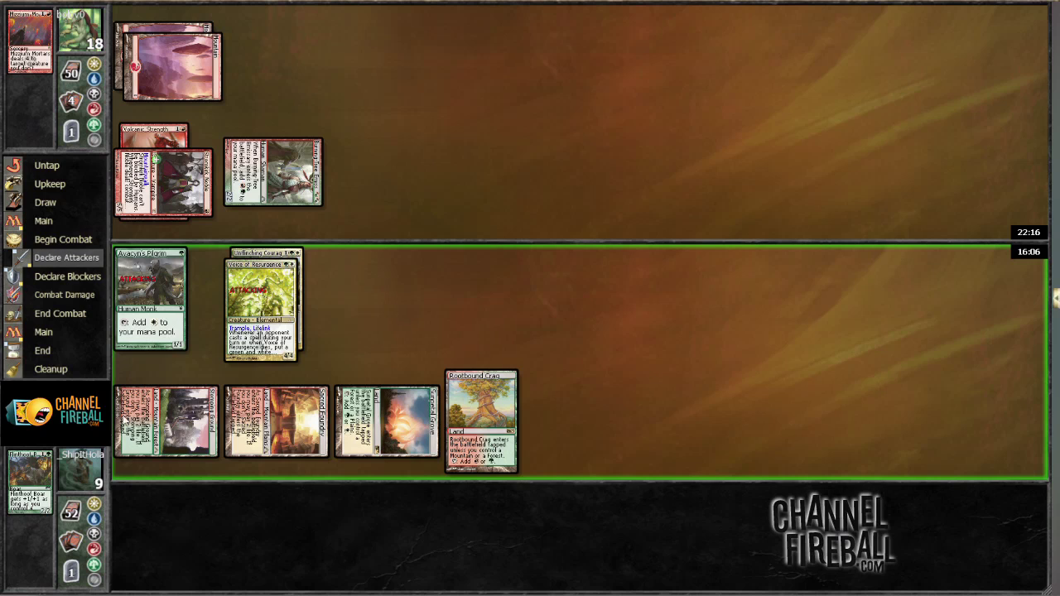
key("F2")
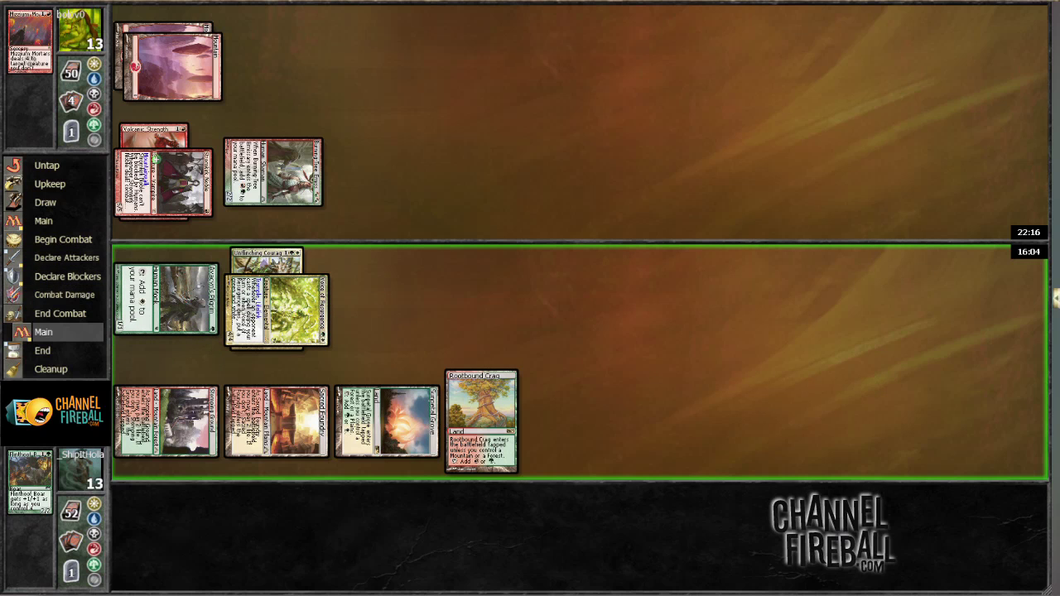
key("F4")
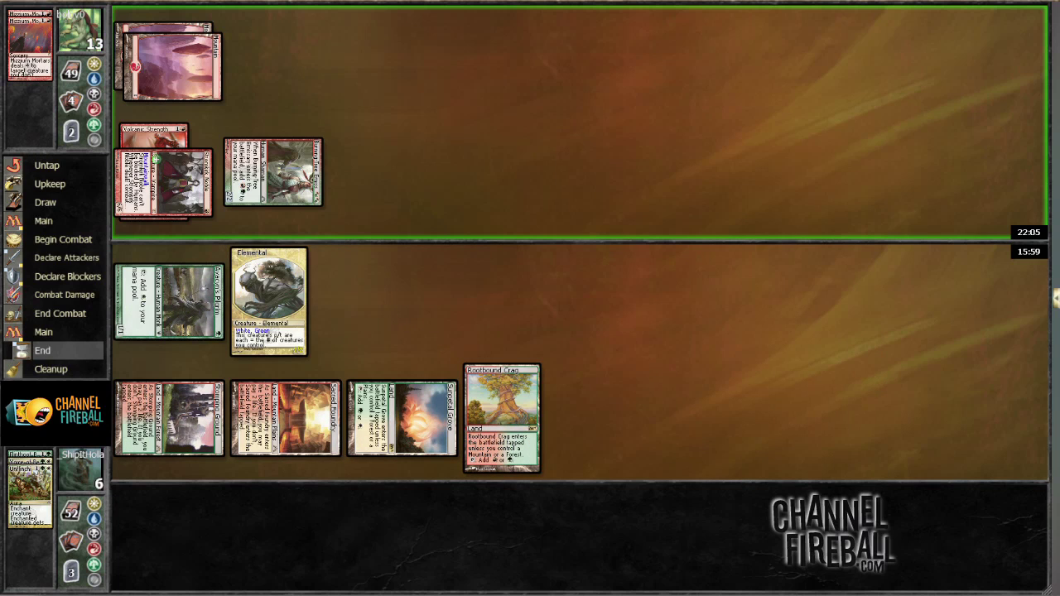
- Concede the game from the battlefield's right-click menu and confirm
right_click(428, 305)
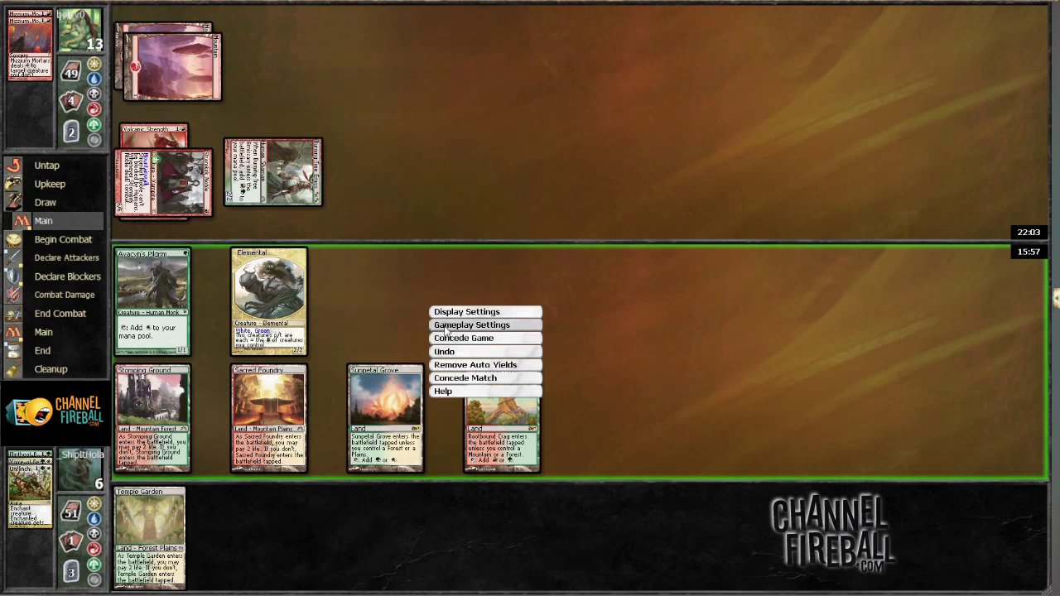
left_click(464, 338)
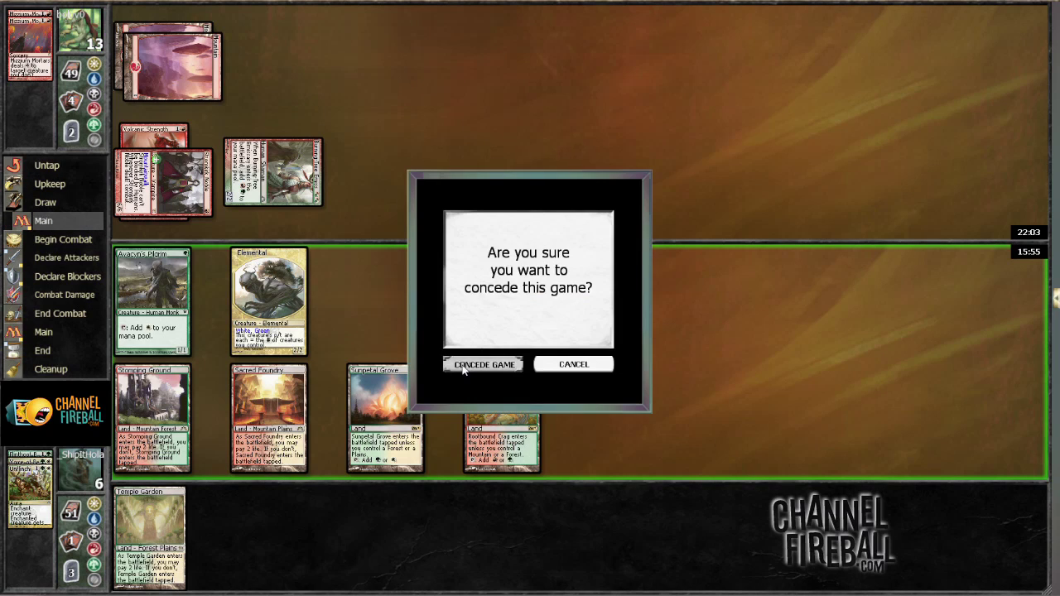
left_click(483, 365)
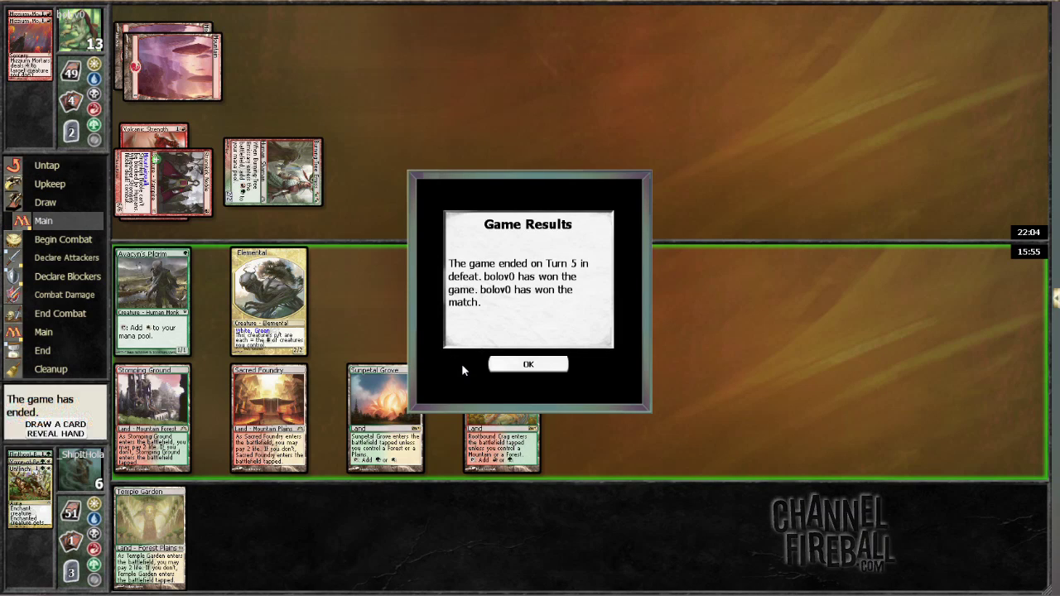